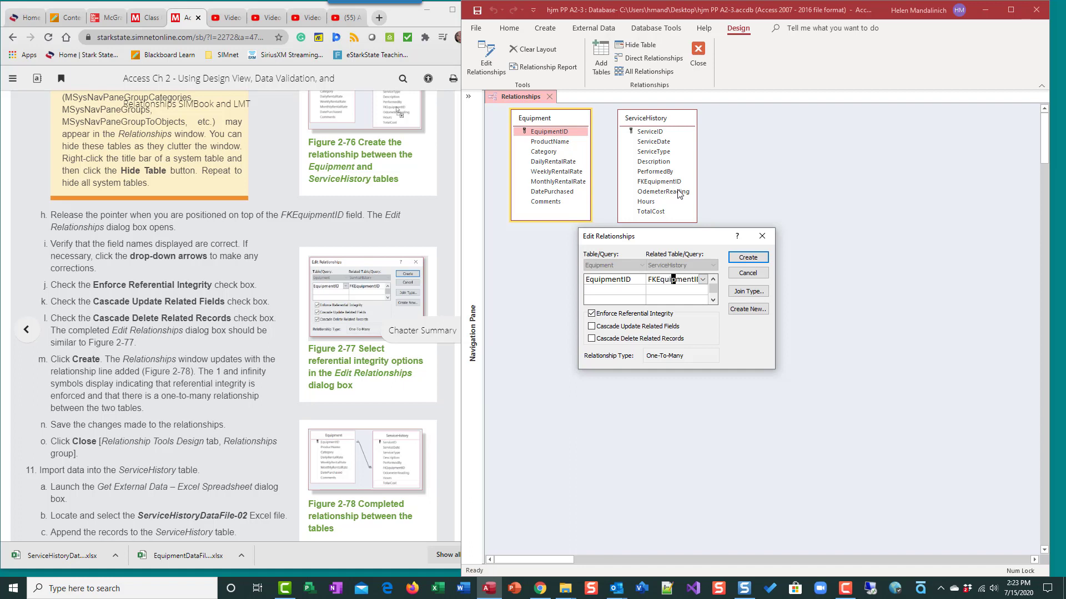
Enable cascading updates of related fields and cascading deletes of related records, and create the relationship between Equipment and ServiceHistory.
click(591, 326)
click(591, 340)
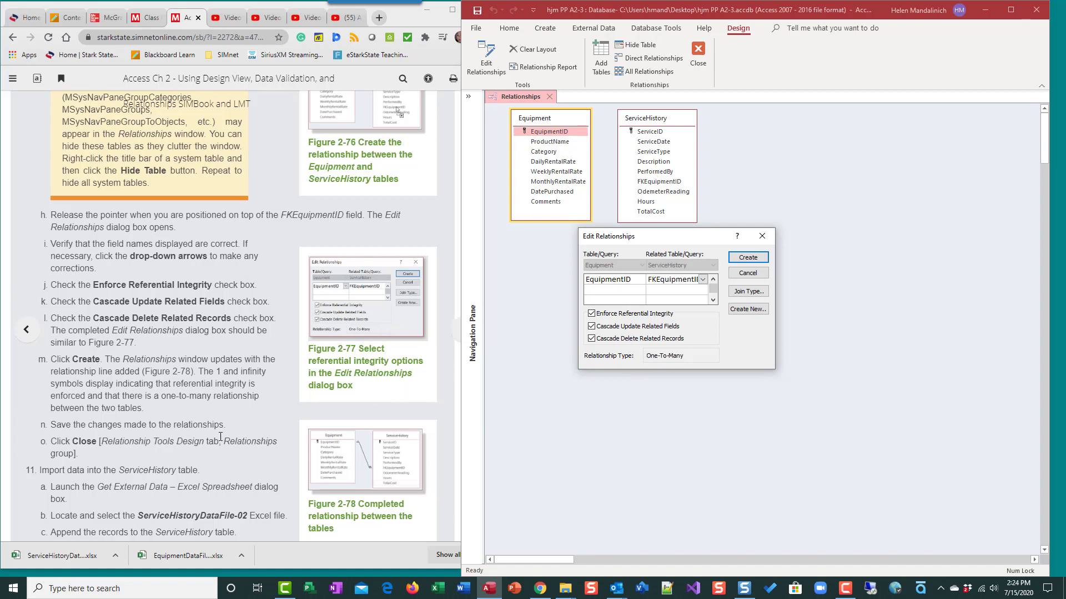
click(747, 258)
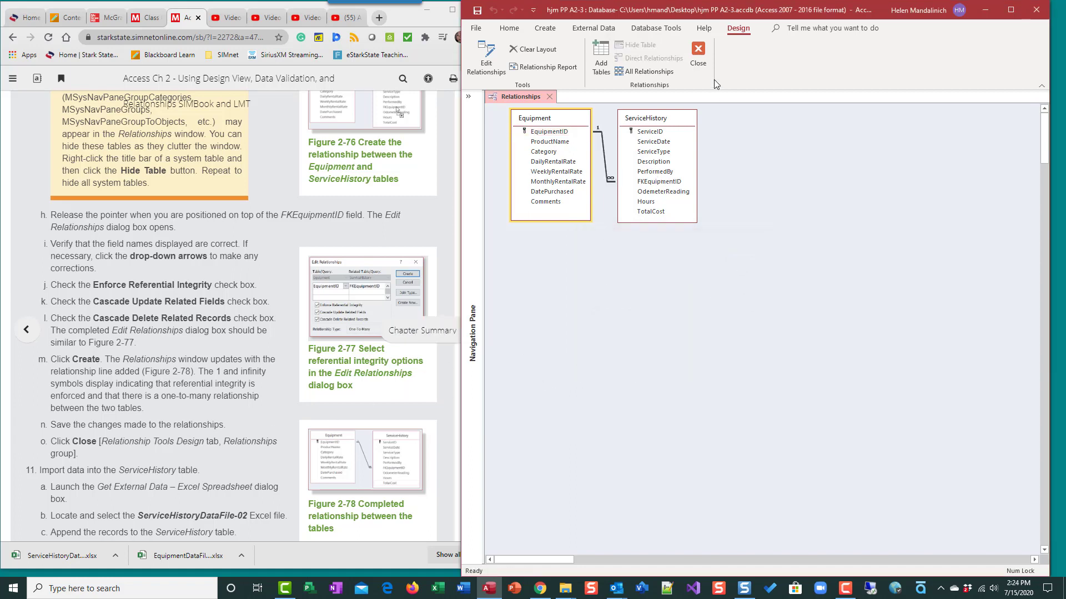
Move the ServiceHistory table farther from Equipment in the diagram and close the Relationships window after reviewing the relationship's settings.
drag(673, 120, 705, 126)
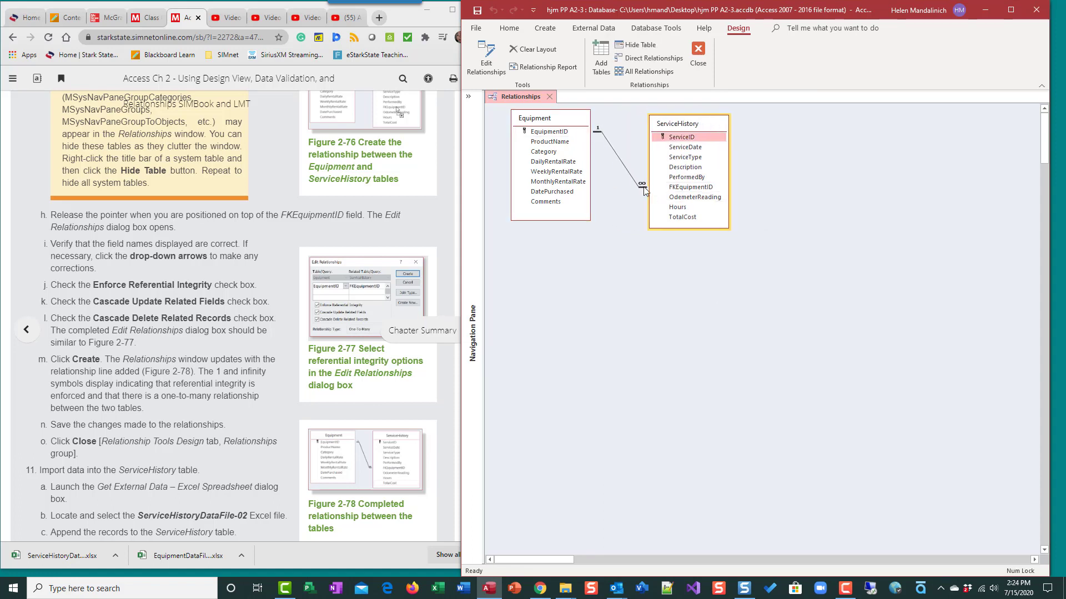
double_click(618, 160)
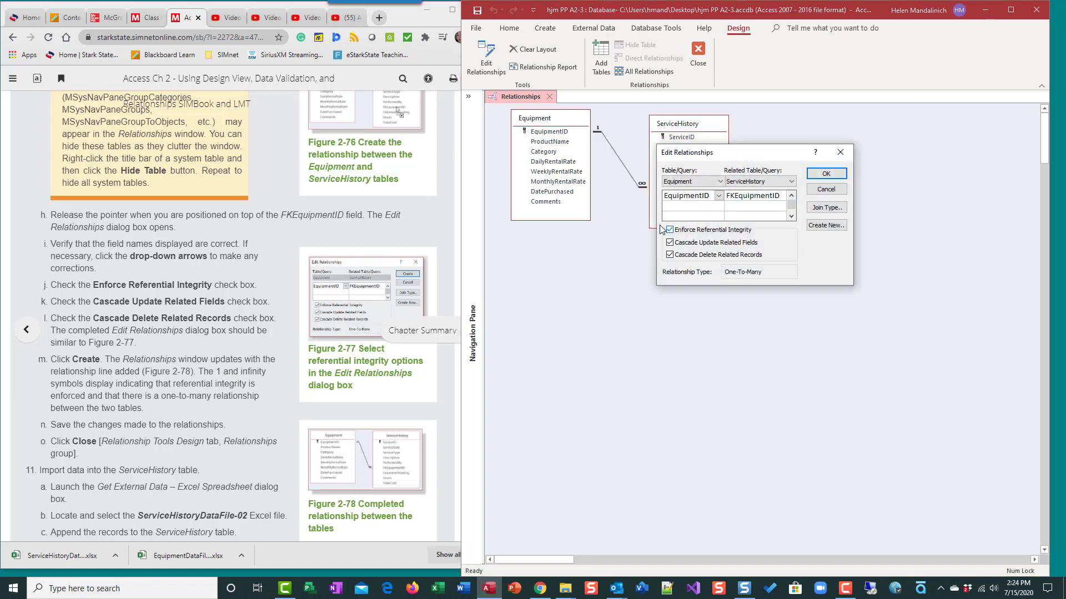
click(826, 174)
scroll(189, 382, down, 2)
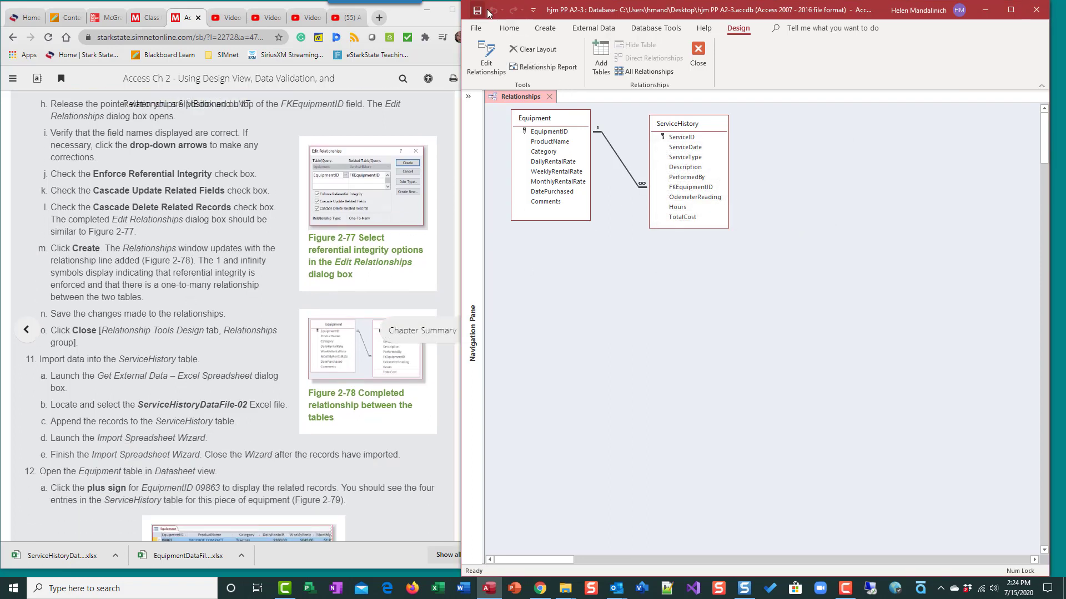
click(698, 52)
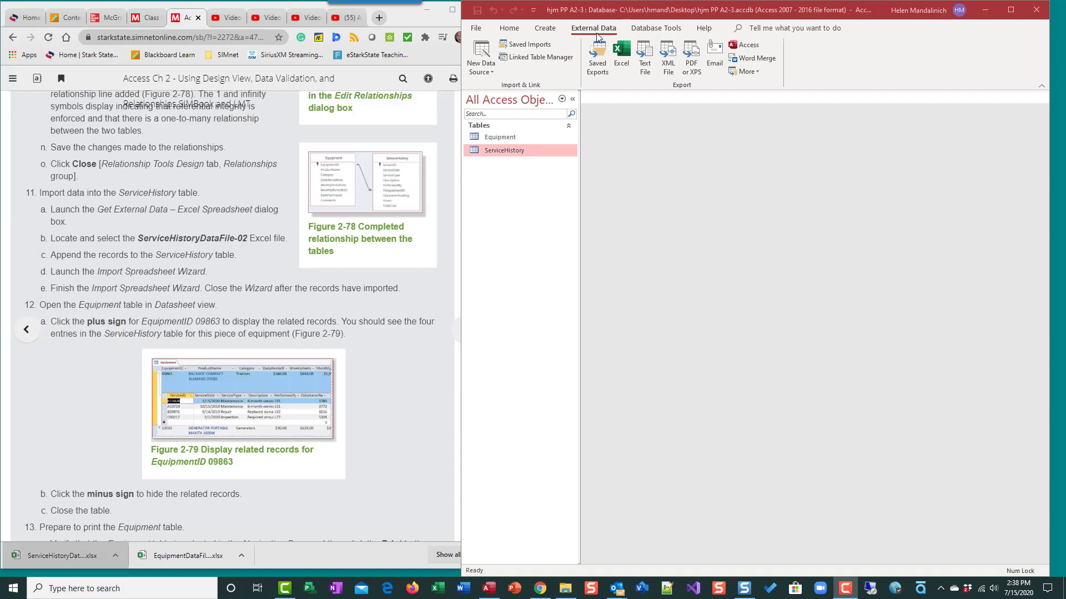
Start an Excel spreadsheet import and choose ServiceHistoryDataFile-02.xlsx from the Downloads folder as the source file.
click(491, 71)
mouse_move(506, 96)
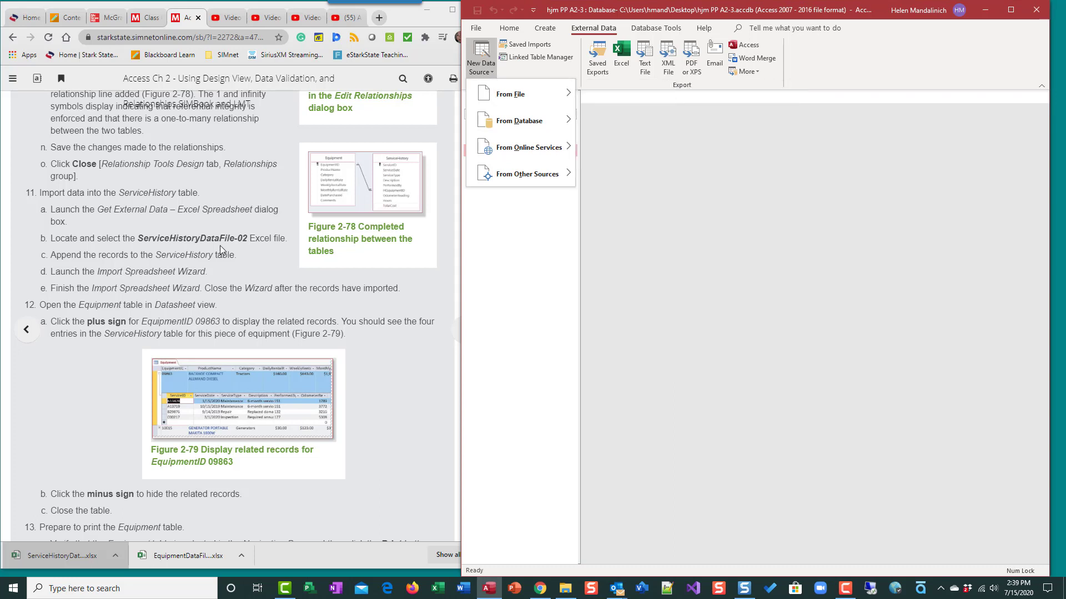
click(605, 94)
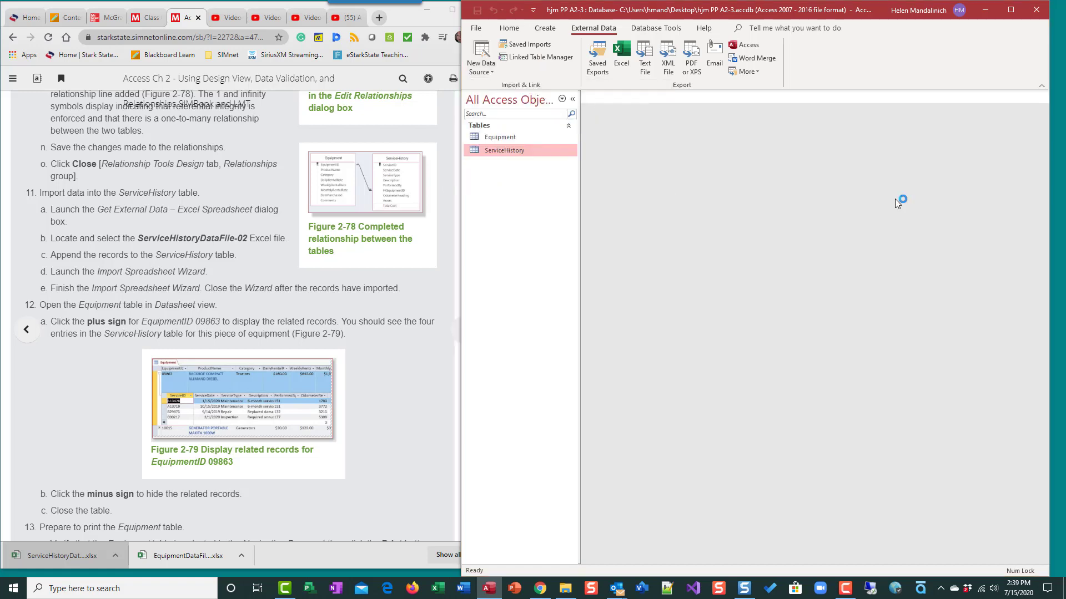
click(917, 221)
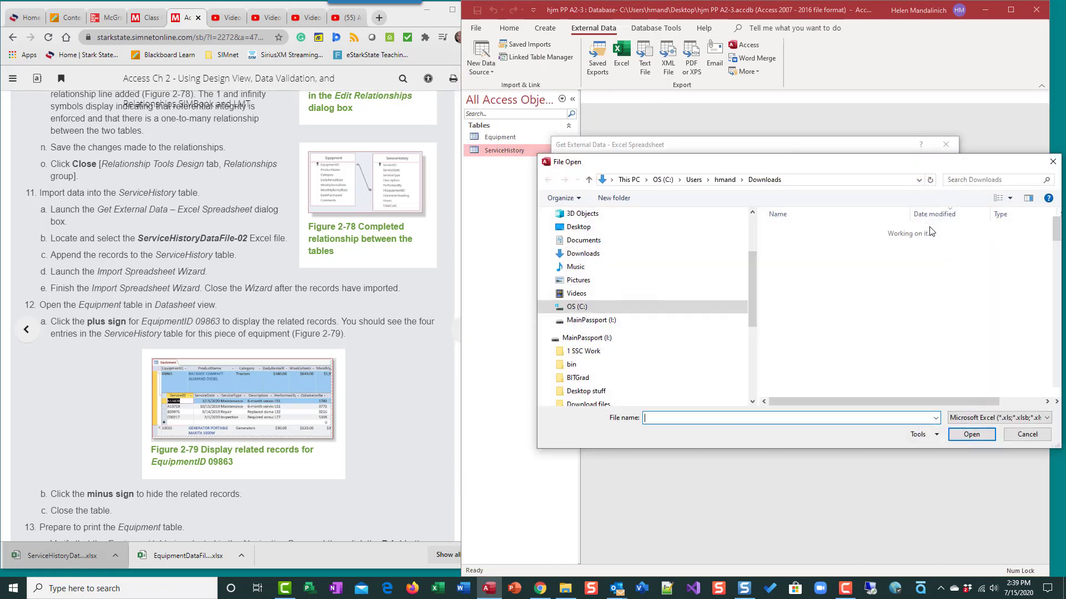
click(833, 246)
click(972, 434)
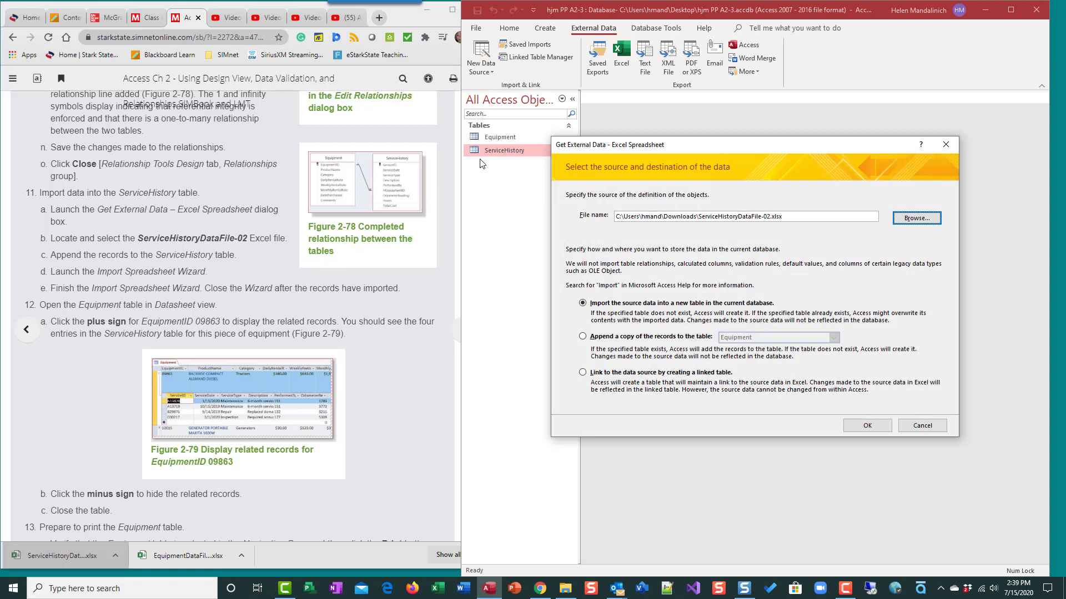
Set the import to append a copy of the records to the ServiceHistory table and launch the Import Spreadsheet Wizard.
click(582, 336)
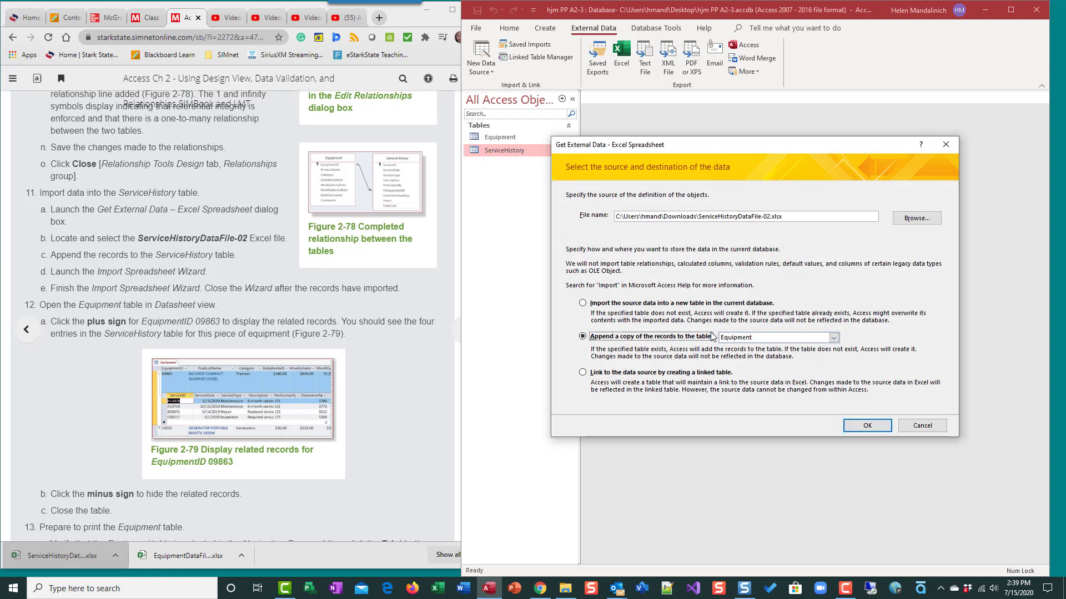
click(833, 338)
click(774, 356)
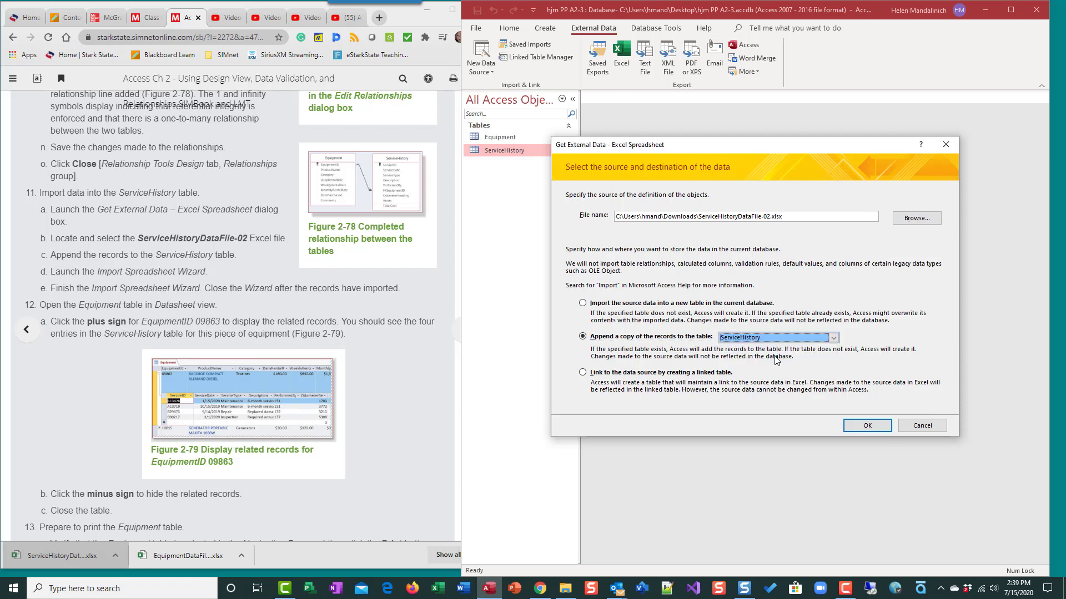
click(856, 426)
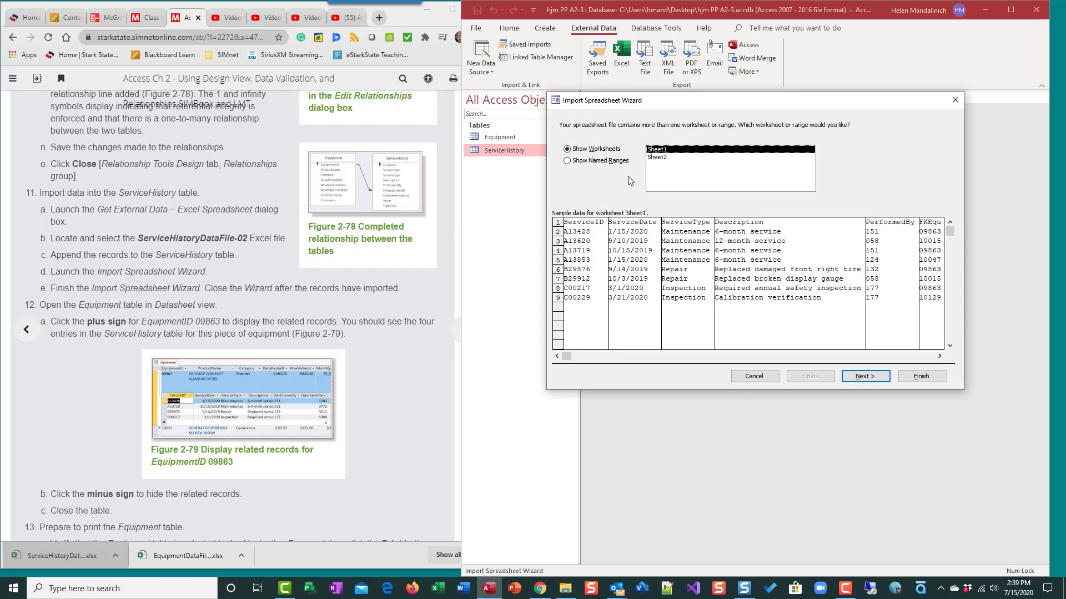
Complete the wizard using the Sheet1 worksheet and finish the import without saving the import steps.
click(865, 377)
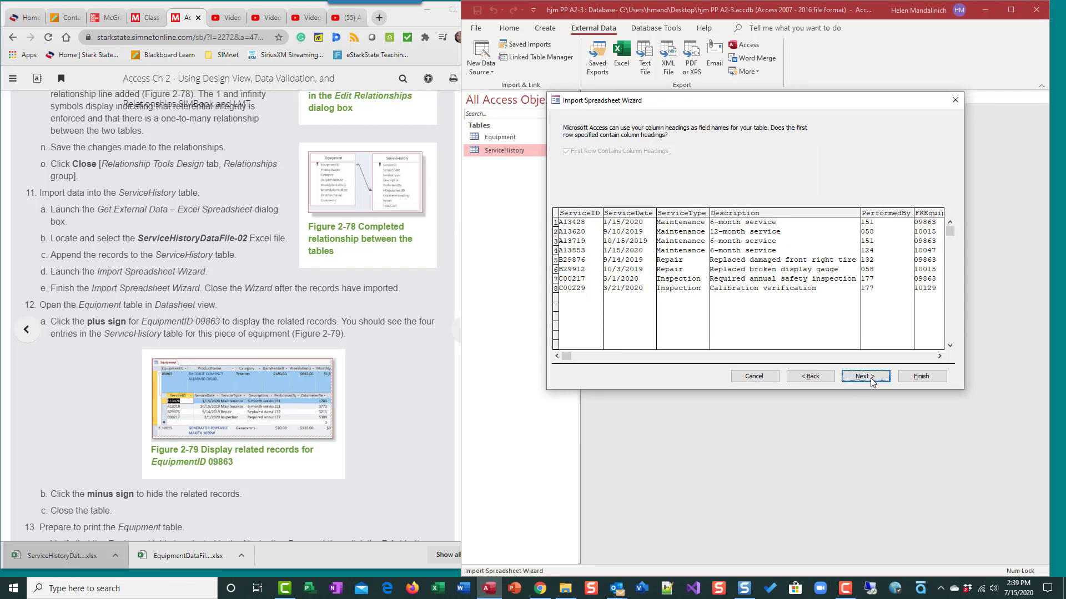
click(870, 380)
click(921, 377)
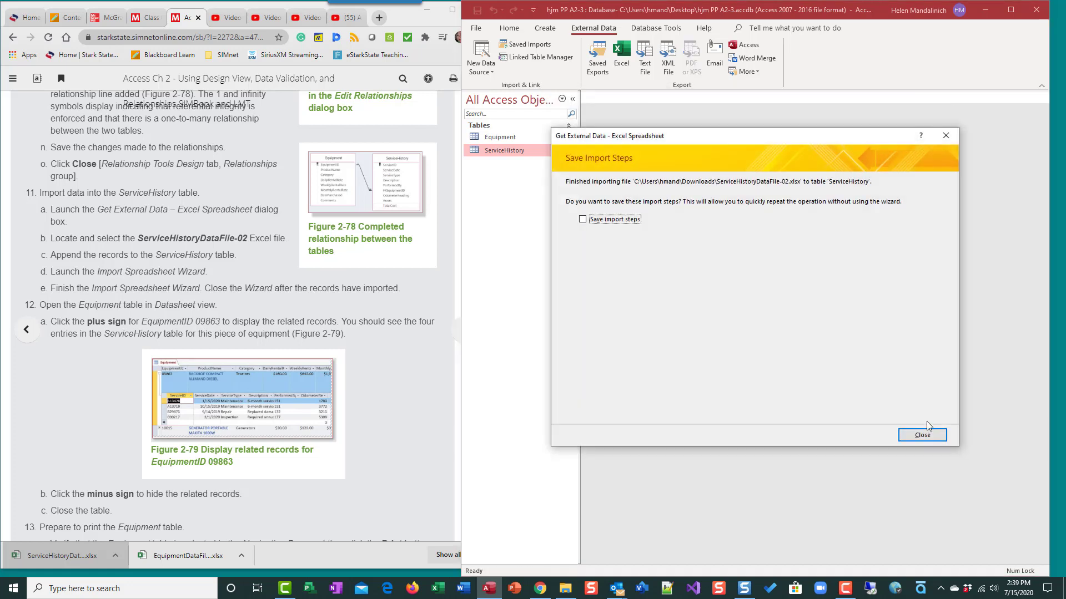
click(924, 436)
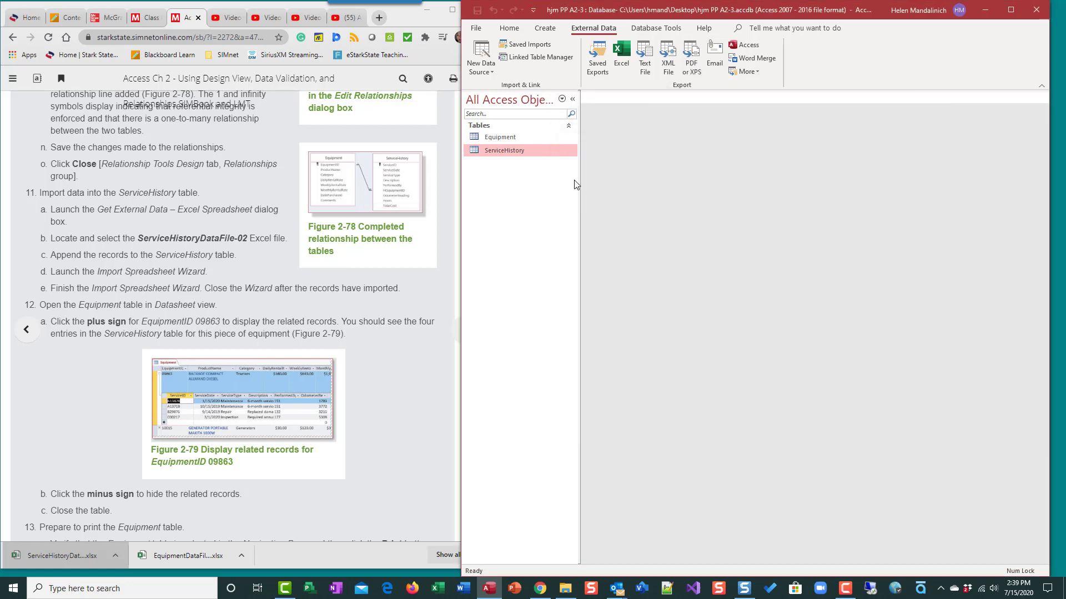
Open the ServiceHistory table to check the imported records and close it again.
double_click(504, 151)
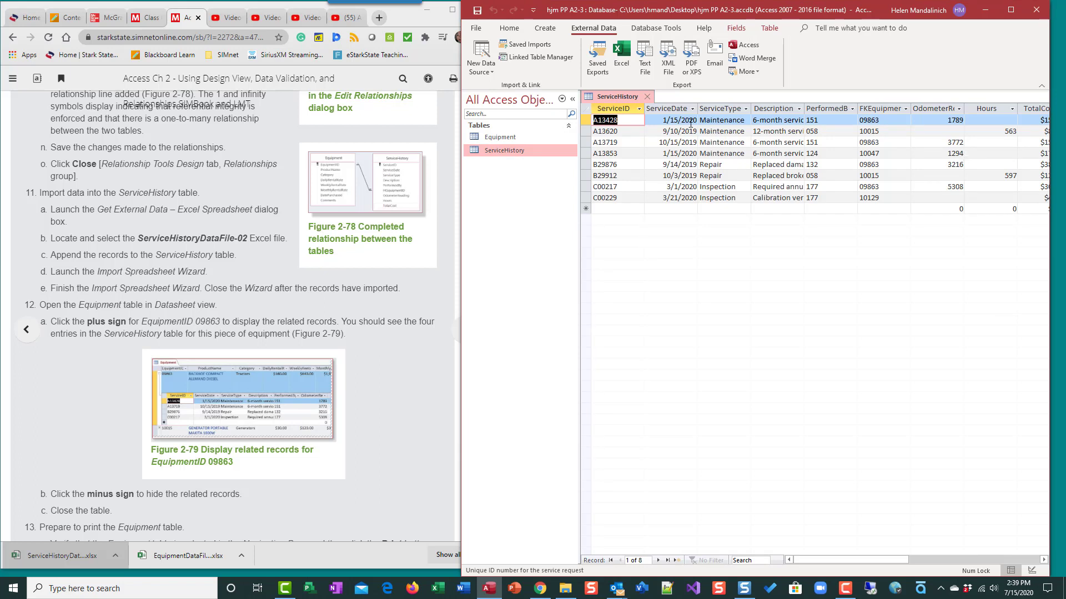
click(648, 98)
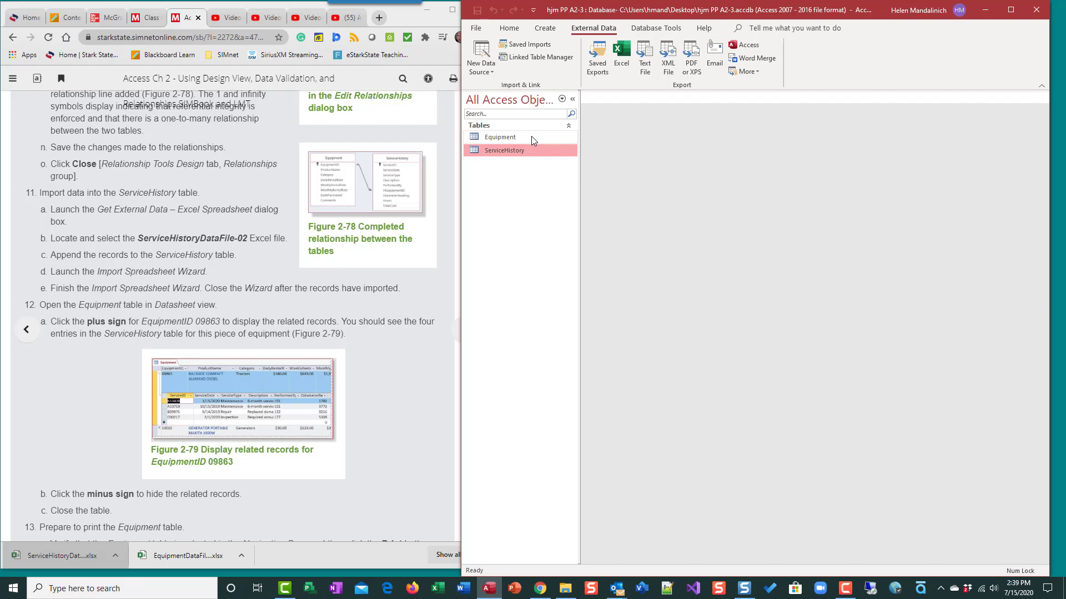
Open the Equipment table with the Navigation Pane collapsed, and show and hide the related service records for EquipmentID 09863.
double_click(509, 136)
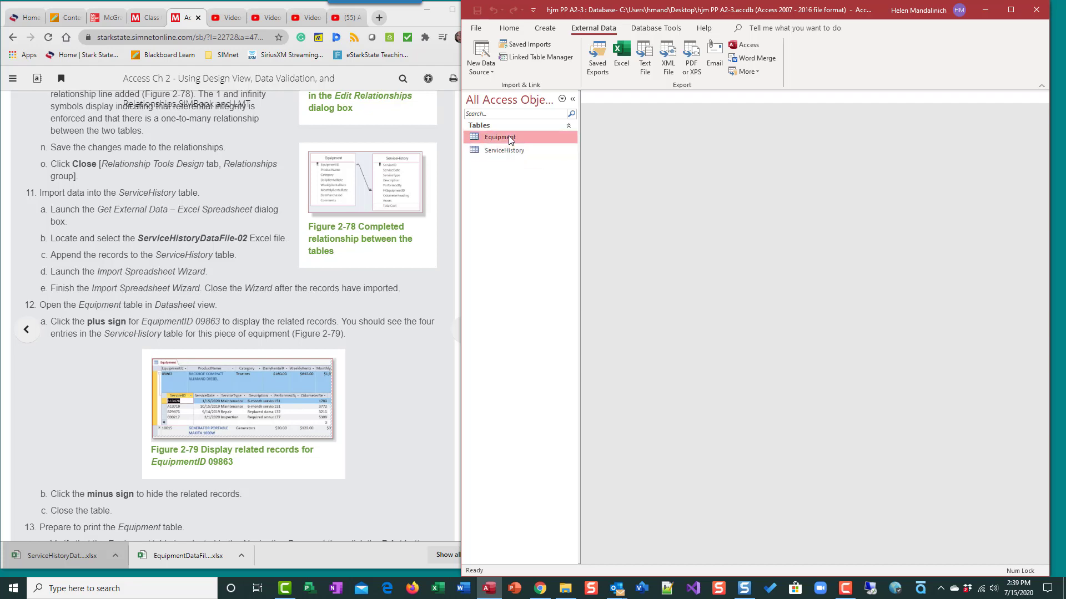
click(573, 98)
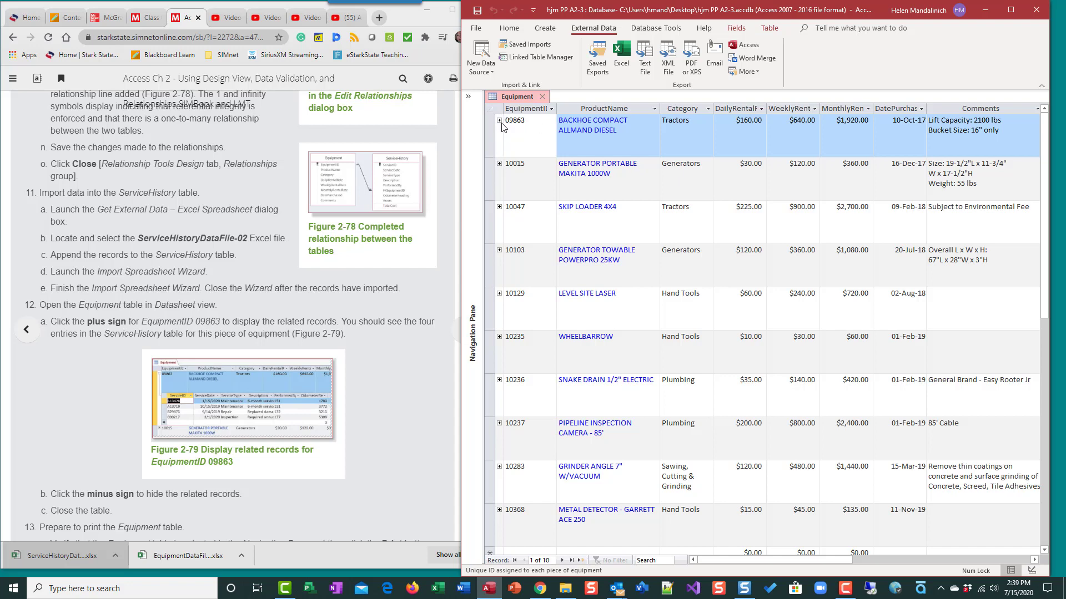
click(499, 120)
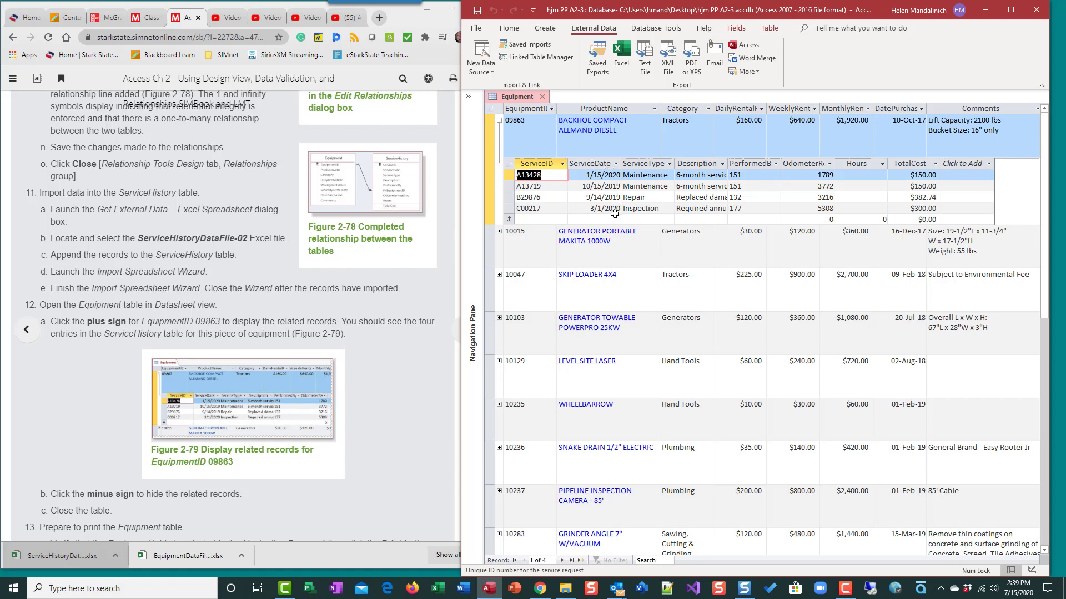
click(499, 120)
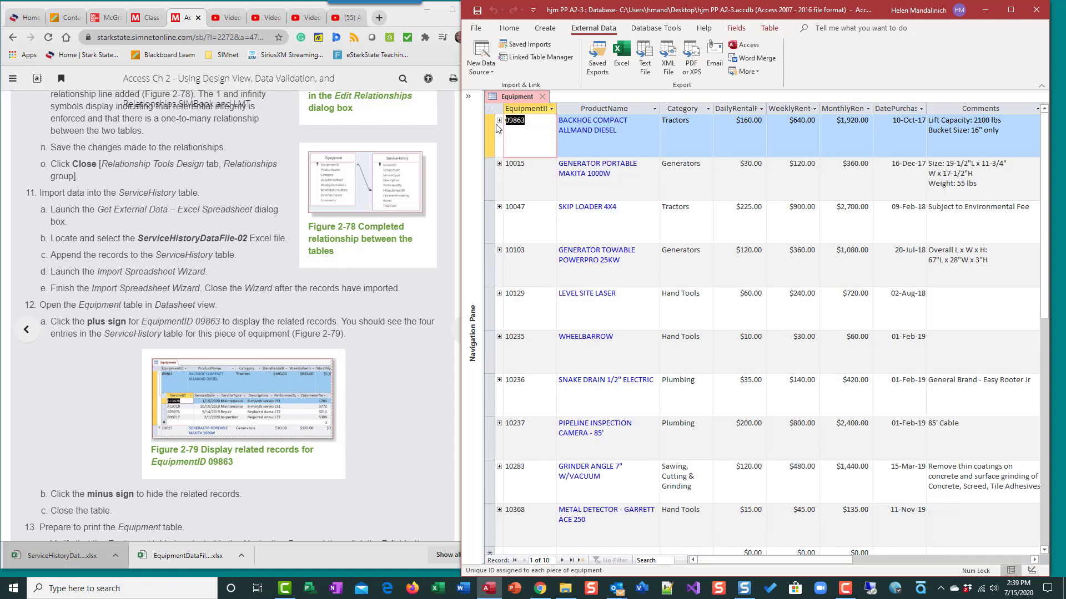
Show and hide the related service records for EquipmentIDs 10103 and 10129, and close the Equipment table.
click(499, 251)
click(498, 250)
click(500, 293)
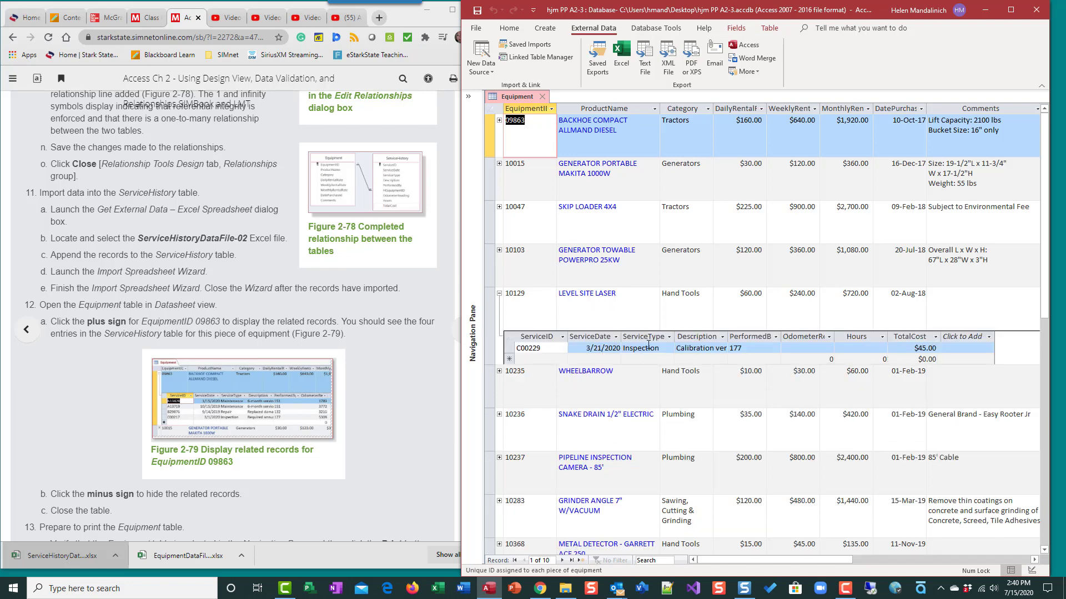
click(500, 294)
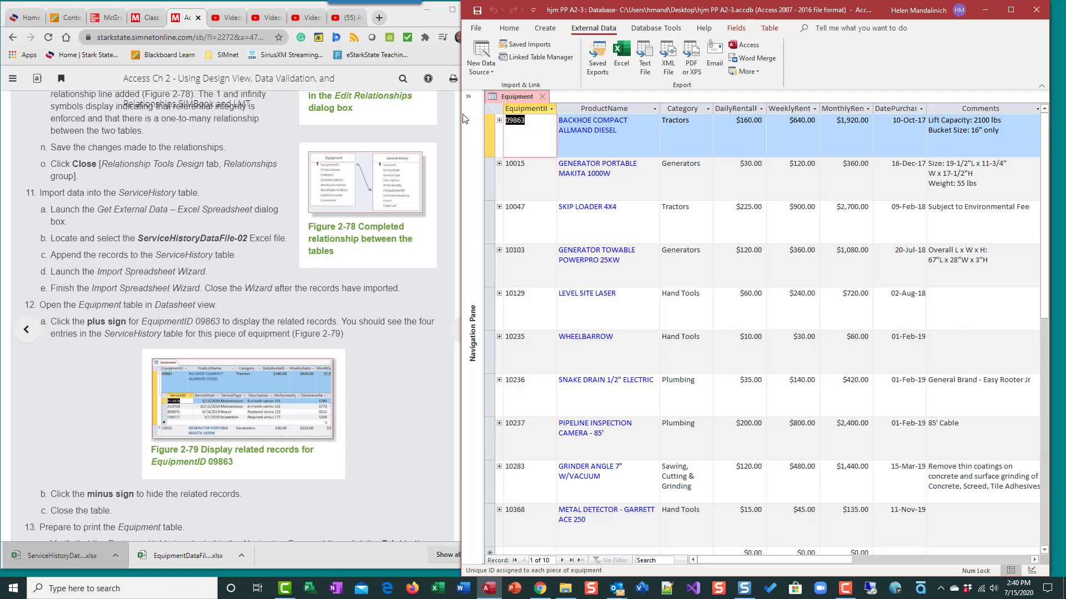
scroll(269, 416, down, 3)
scroll(269, 415, down, 2)
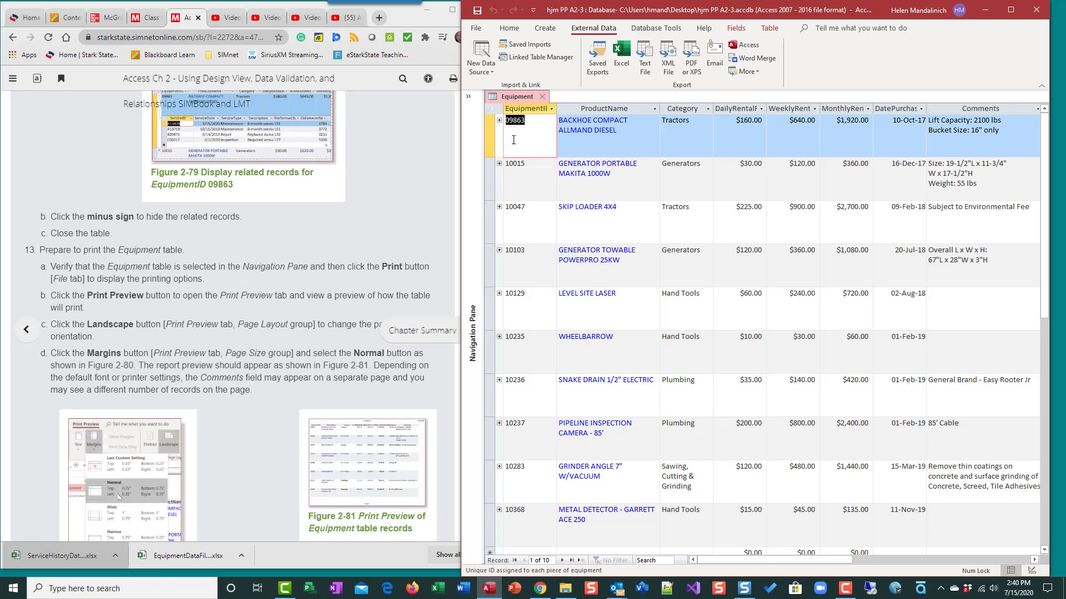
click(542, 97)
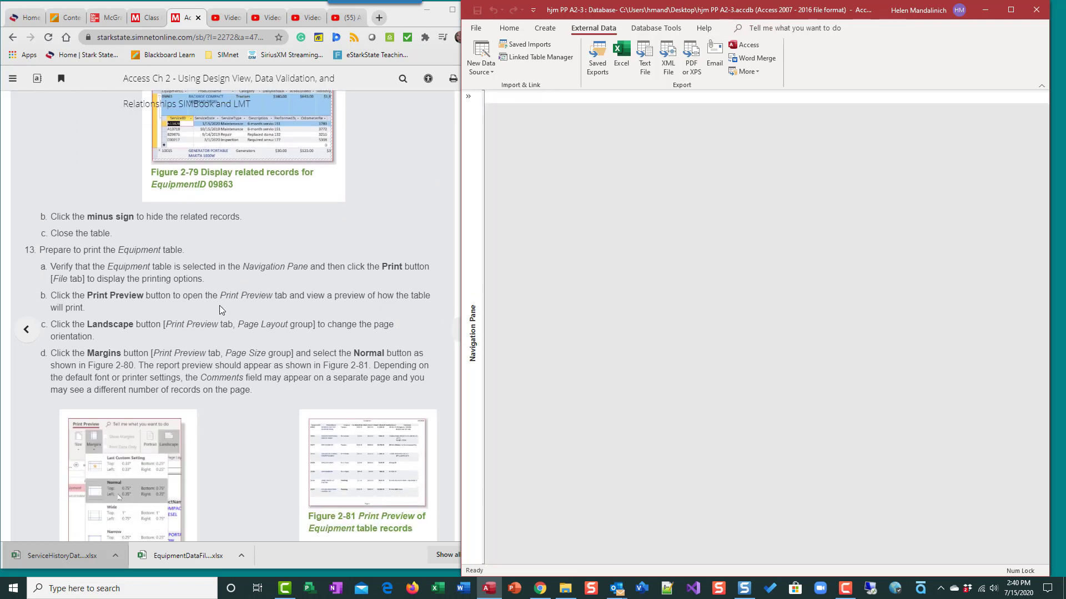
Expand the Navigation Pane, select the Equipment table and open it in Print Preview.
scroll(221, 304, down, 1)
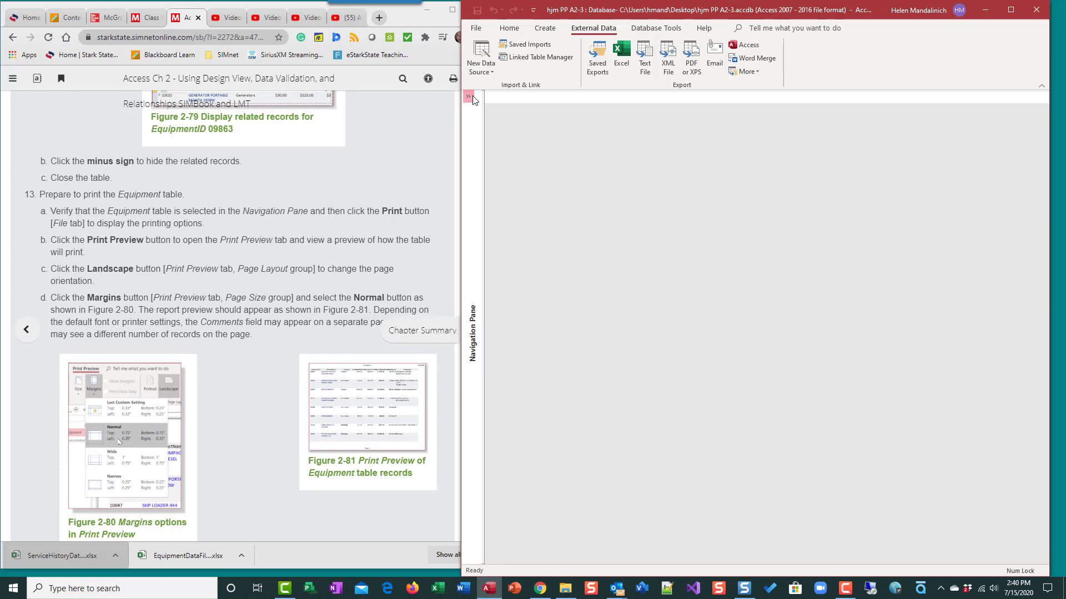
click(468, 97)
click(494, 134)
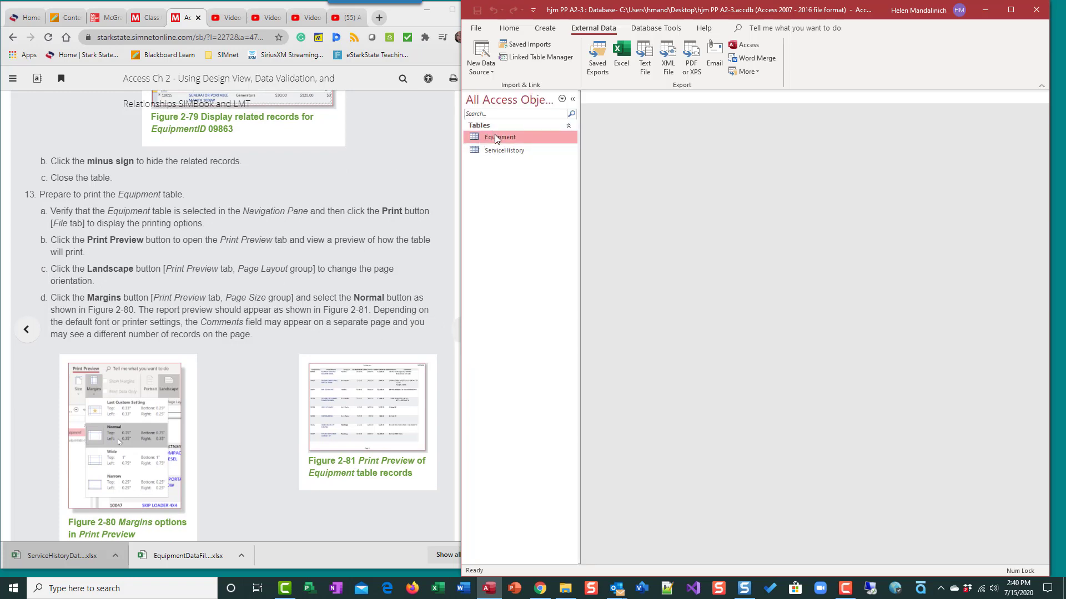
click(477, 29)
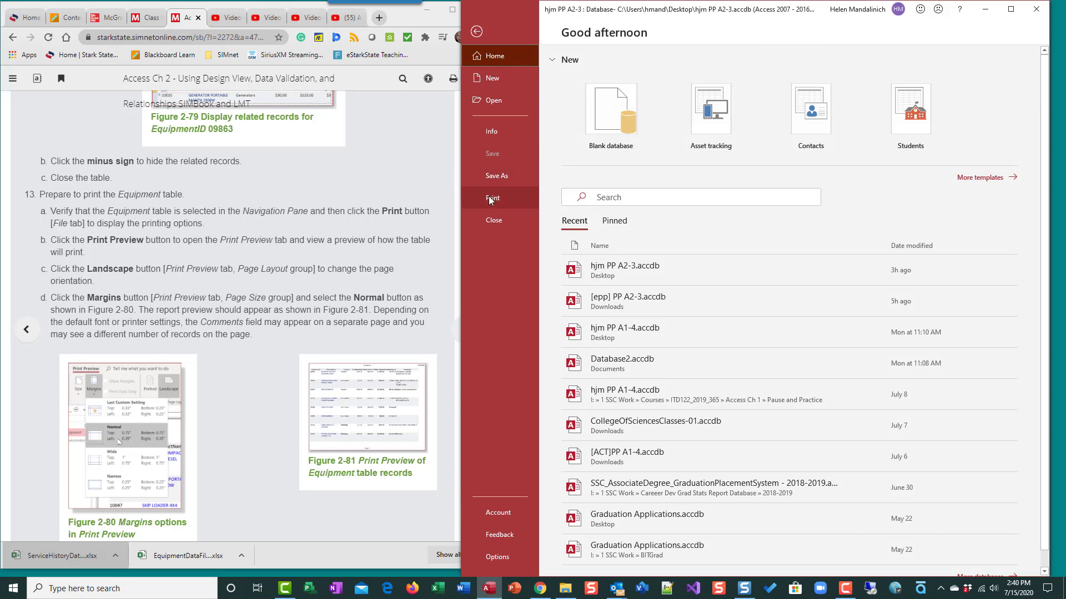
click(493, 197)
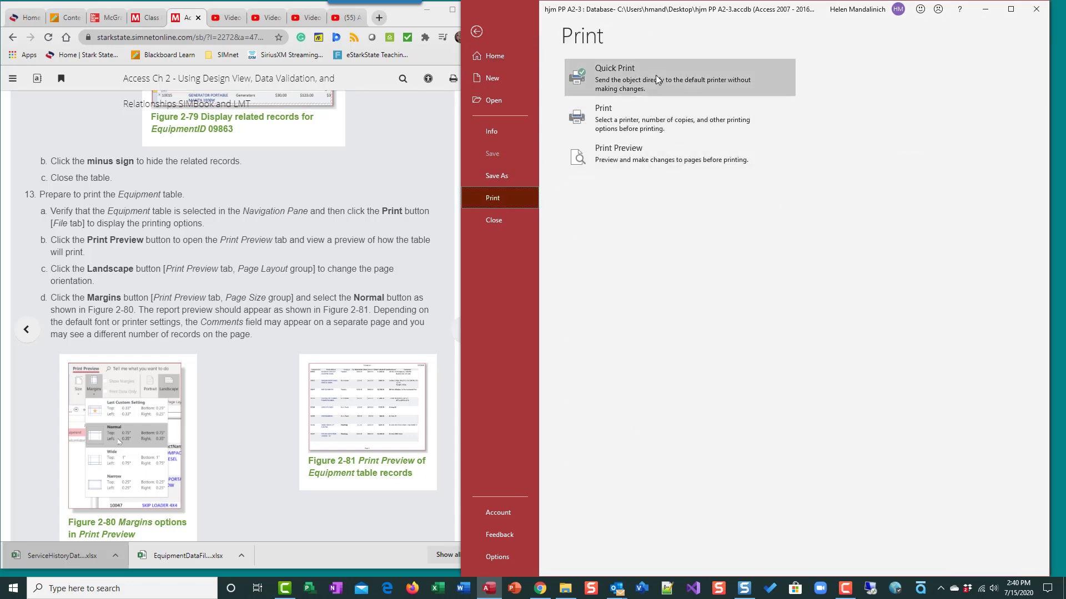
click(643, 150)
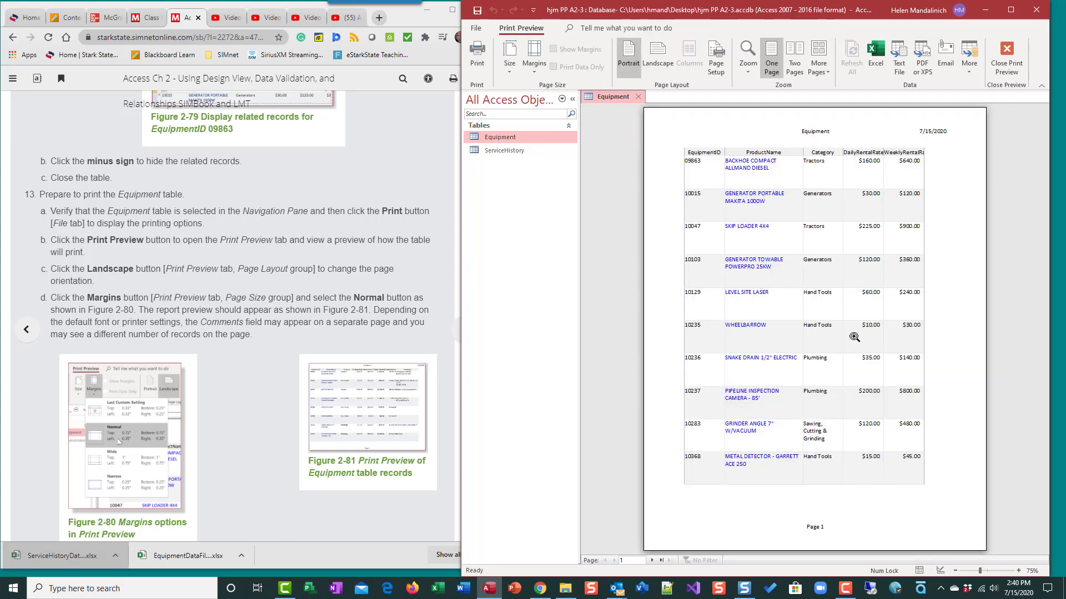
Set the Equipment printout to Landscape orientation with Normal margins.
click(647, 66)
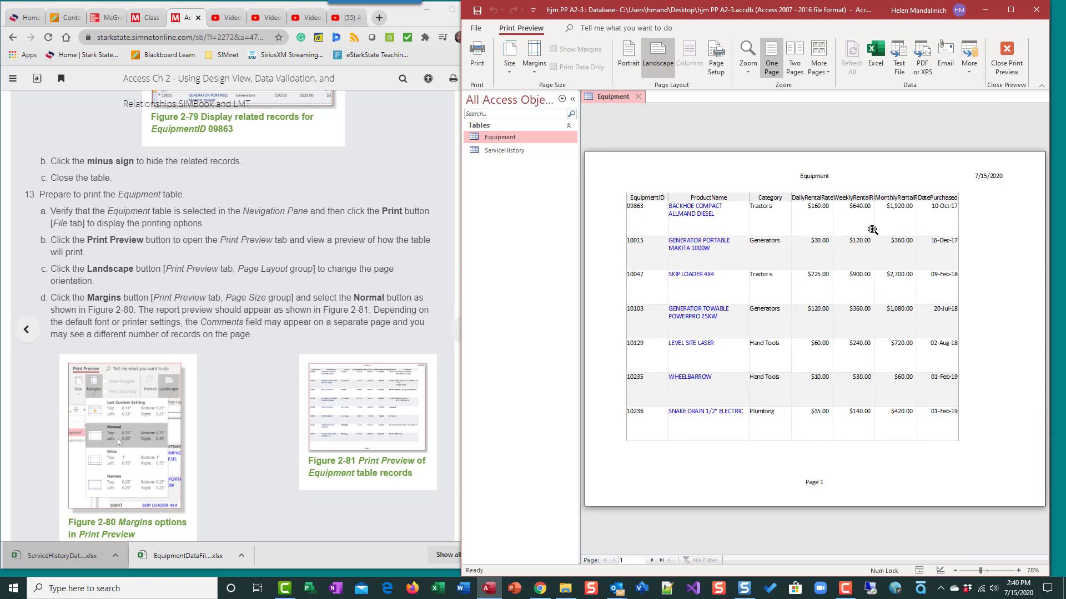
click(533, 70)
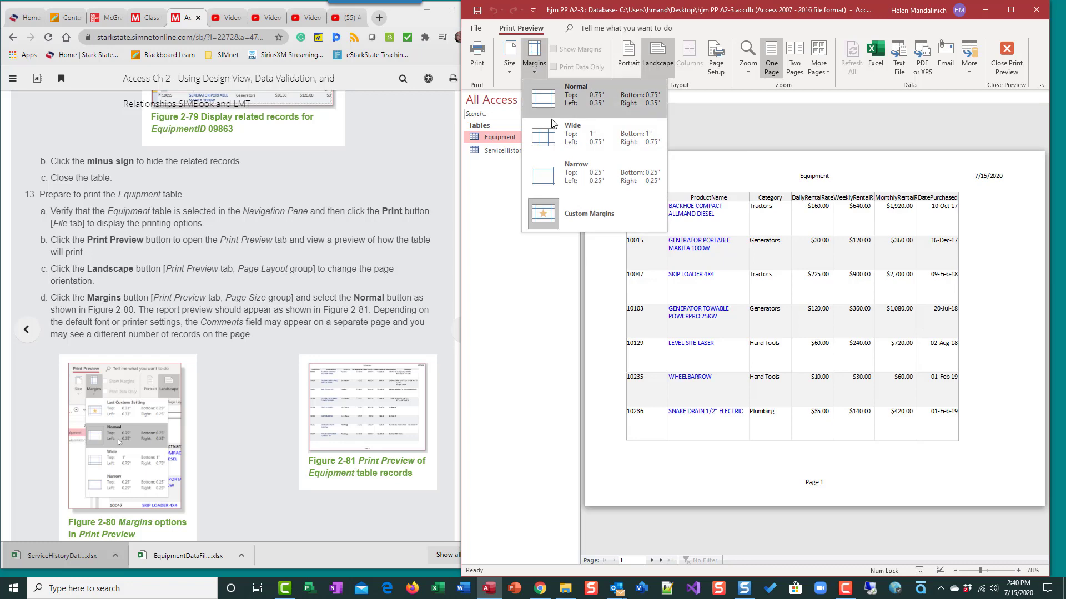
click(549, 157)
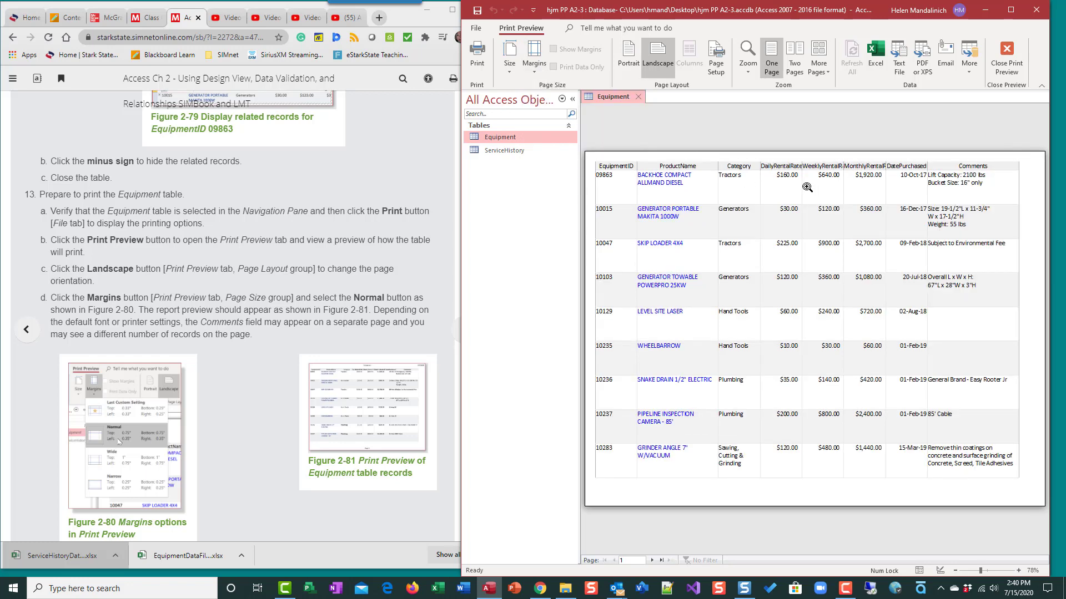
click(540, 73)
click(558, 135)
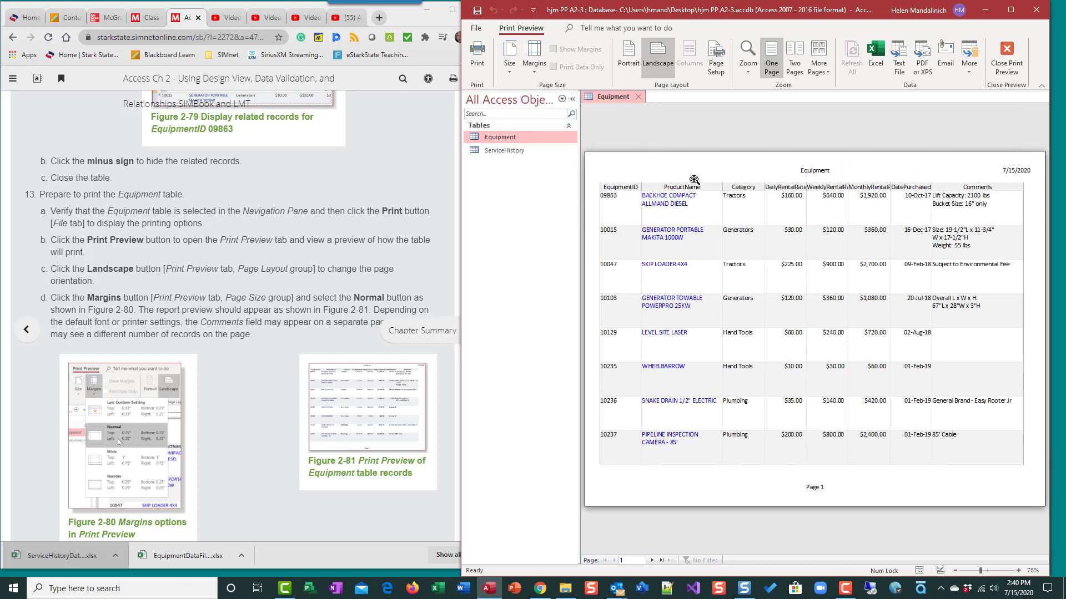
Read the remaining assignment instructions and close the Print Preview of the Equipment table.
scroll(189, 302, down, 1)
scroll(189, 302, down, 4)
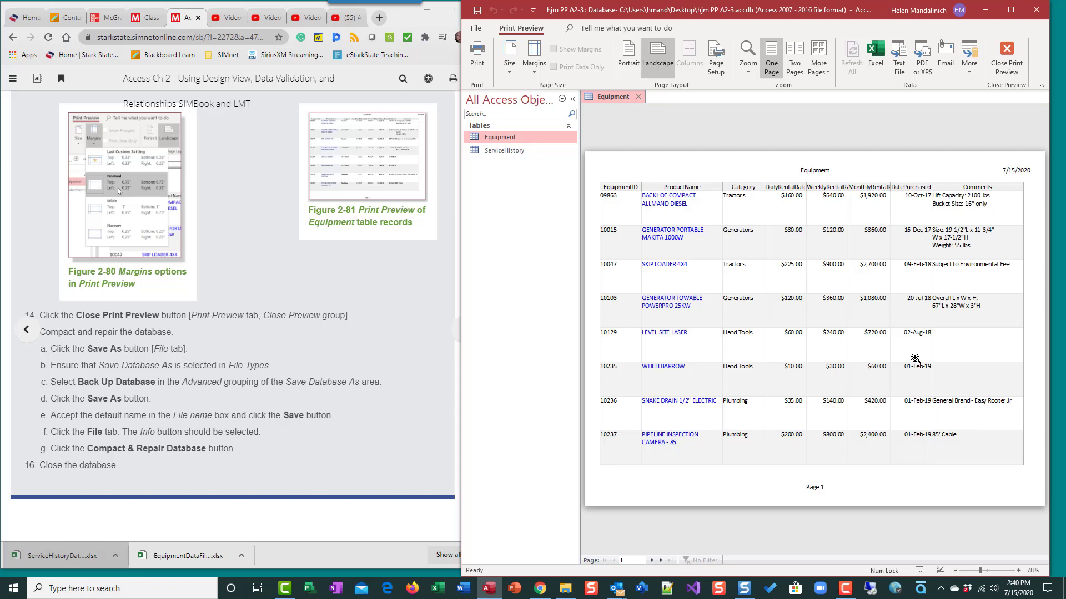
click(1005, 61)
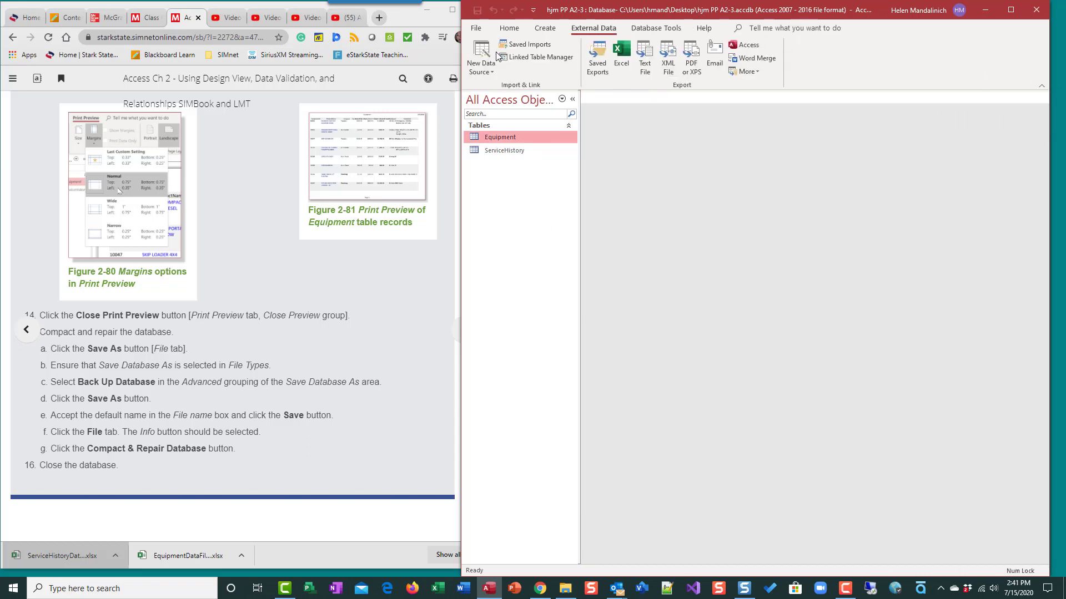
Compact and repair the hjm PP A2-3 database.
click(479, 30)
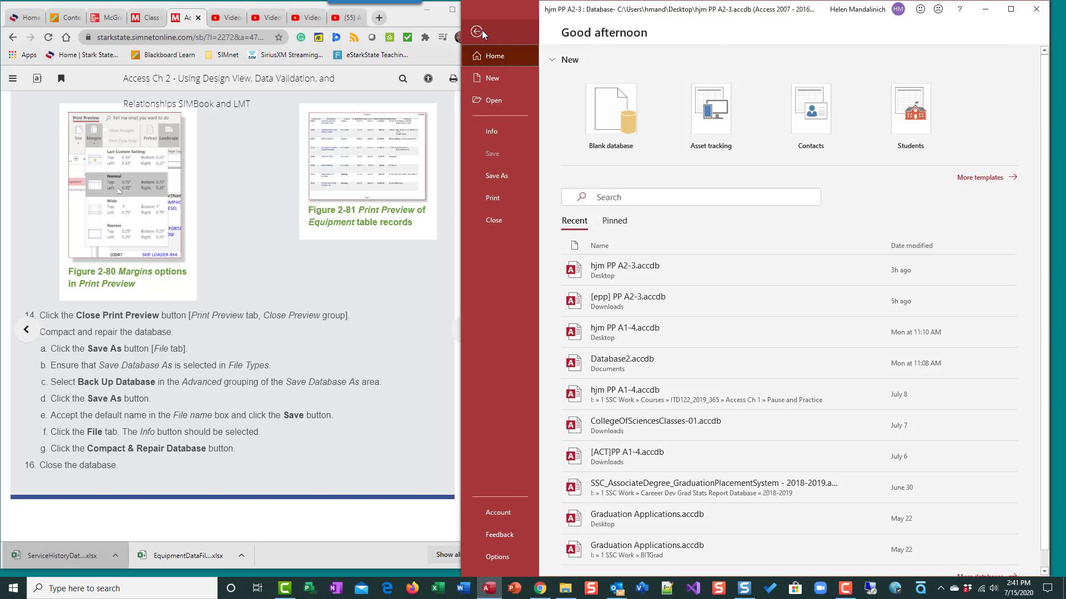
click(481, 130)
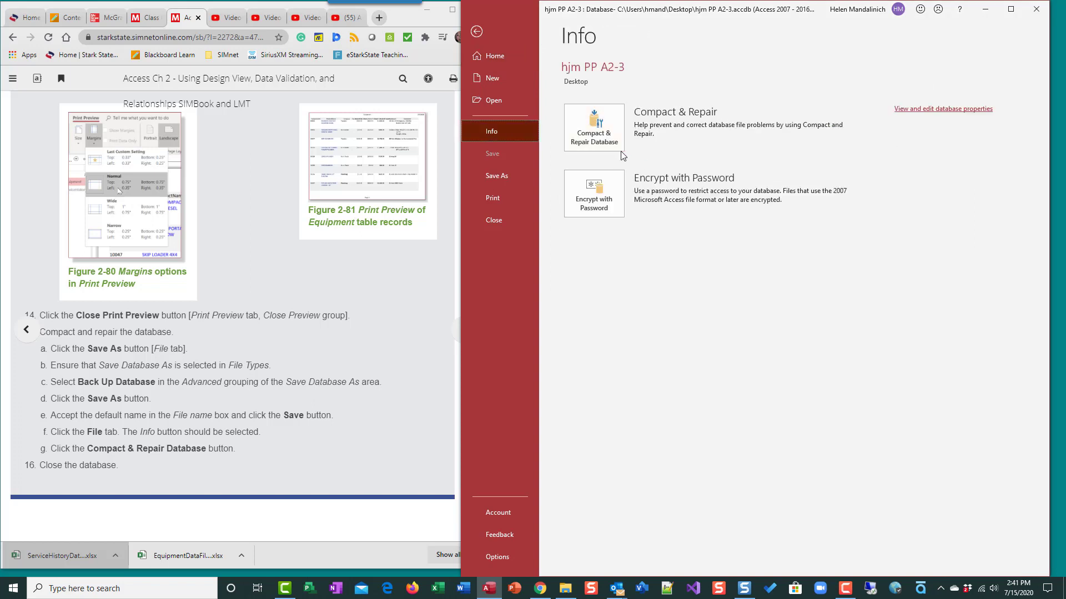
click(603, 140)
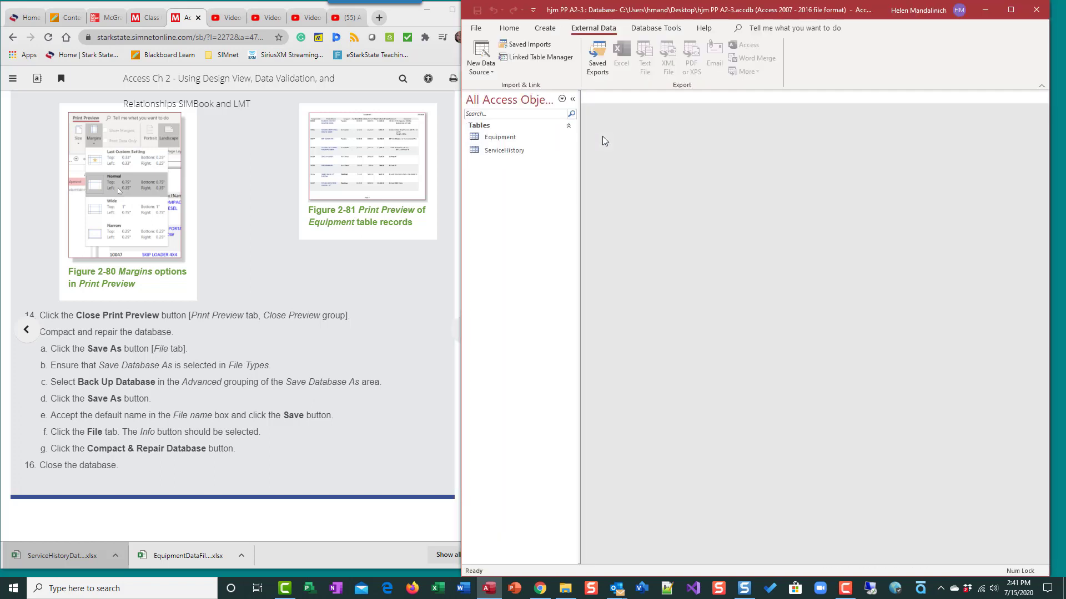